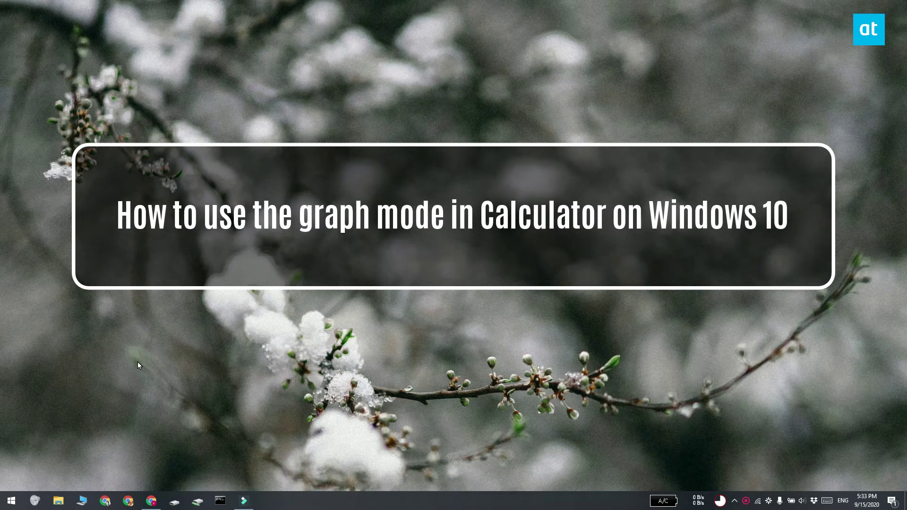
# - Launch Calculator from the Start menu and show its navigation menu of modes
pyautogui.press('super')
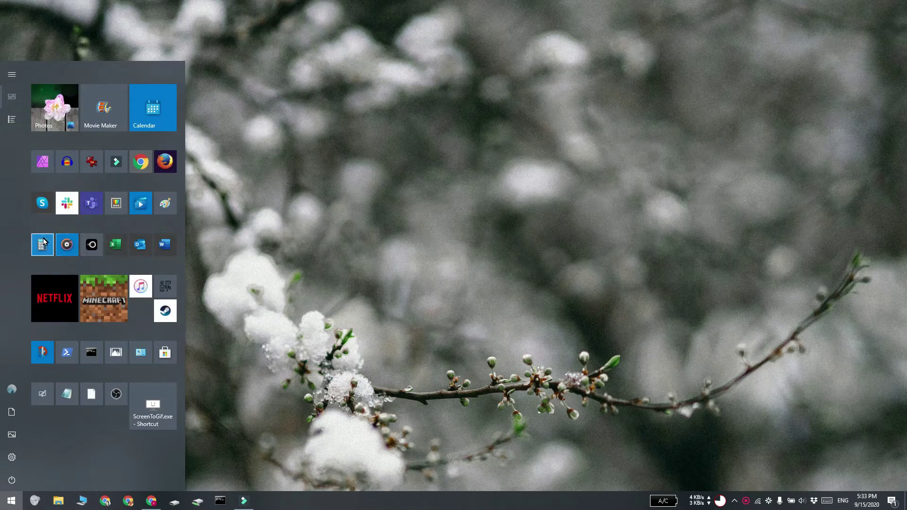
pyautogui.click(43, 244)
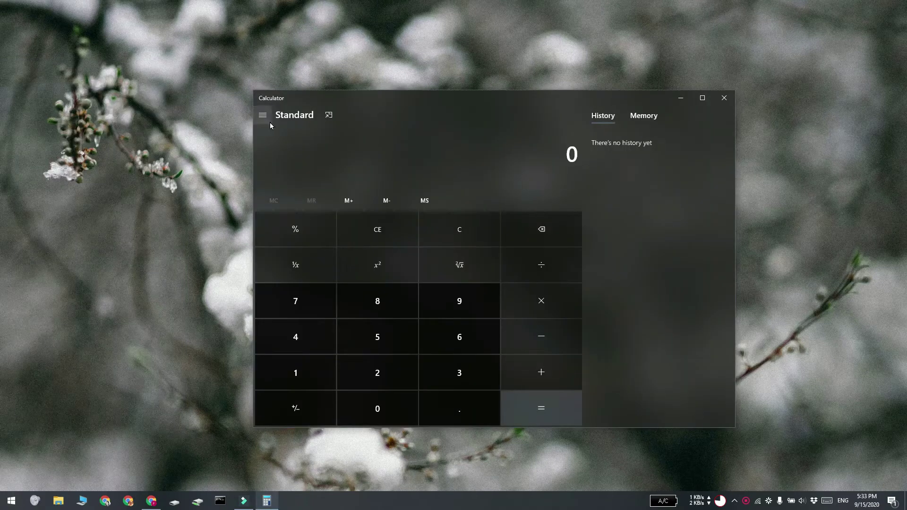
pyautogui.click(263, 116)
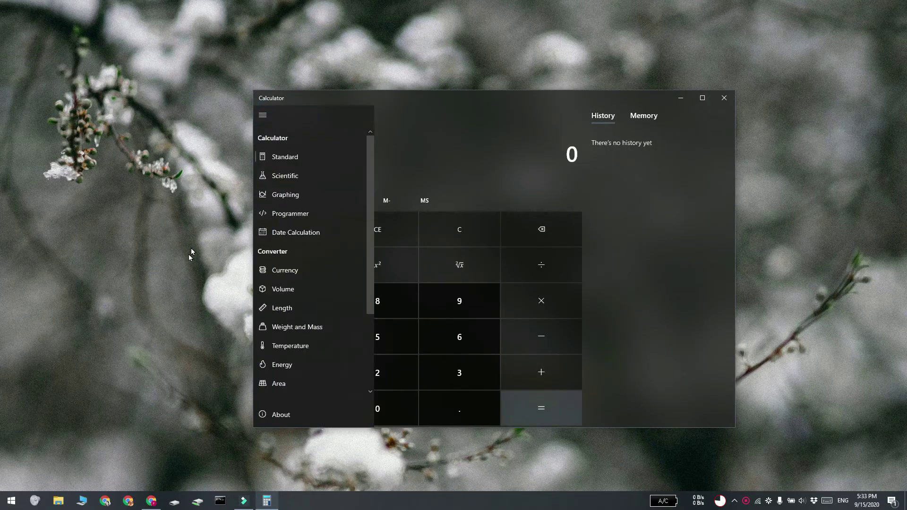
# - Switch to Graphing mode and plot the equation x = 2y + 10
pyautogui.click(285, 195)
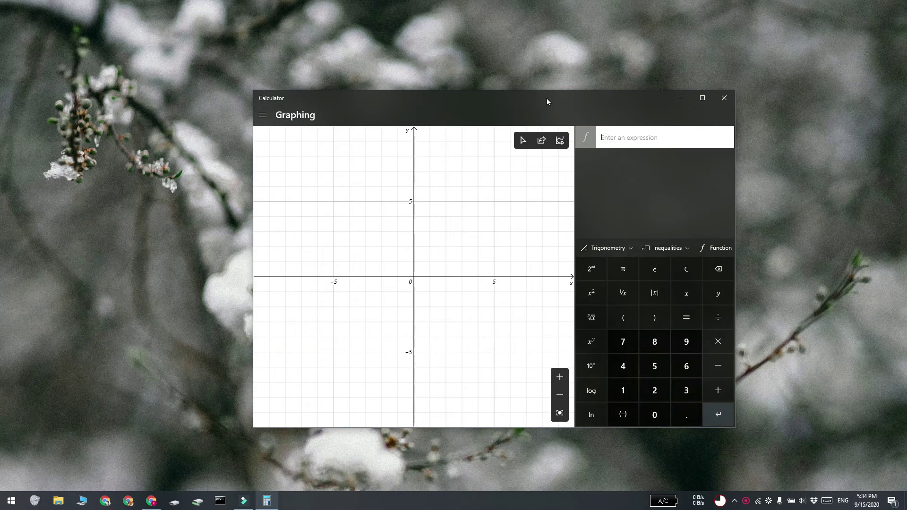
pyautogui.moveTo(547, 98); pyautogui.dragTo(527, 95)
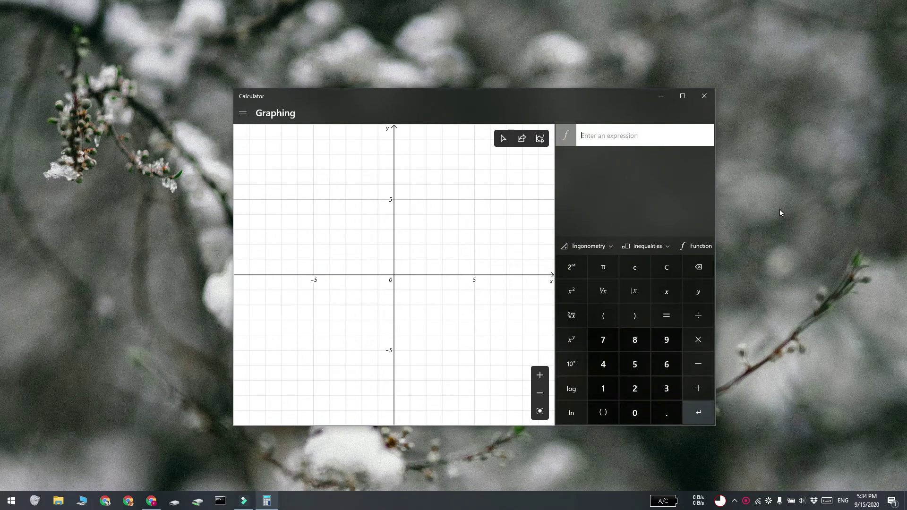
pyautogui.click(621, 137)
pyautogui.write('y + 10')
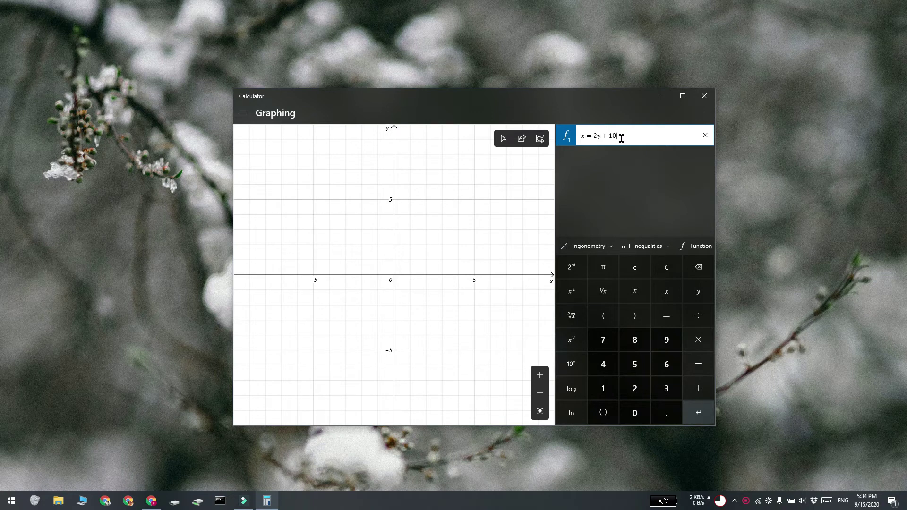
pyautogui.press('Return')
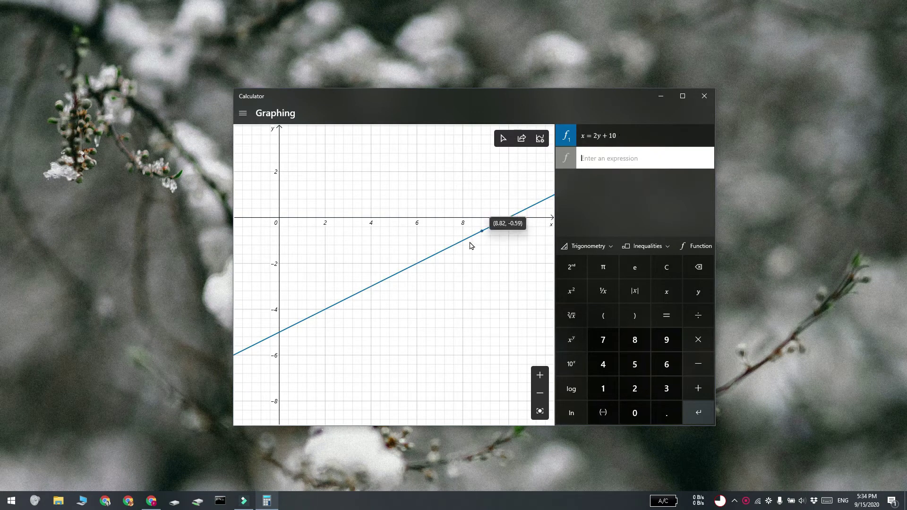
pyautogui.click(540, 375)
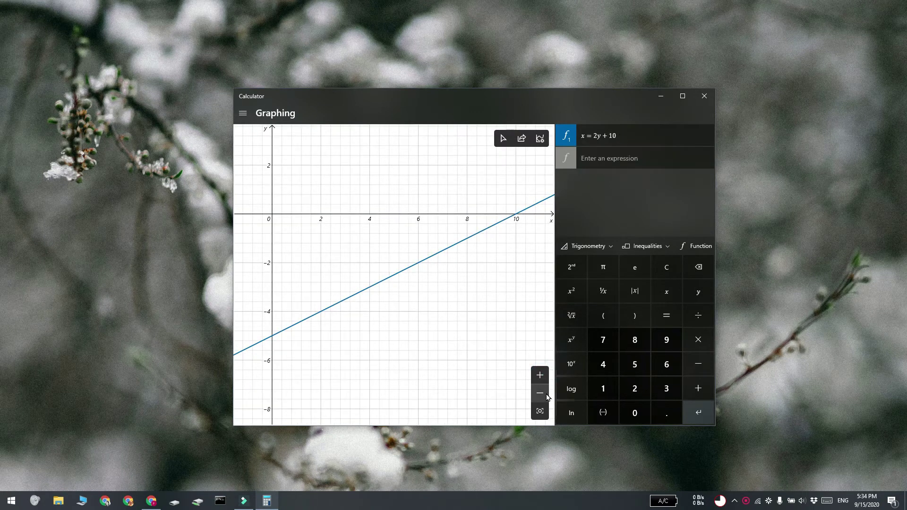
pyautogui.click(540, 375)
pyautogui.click(521, 139)
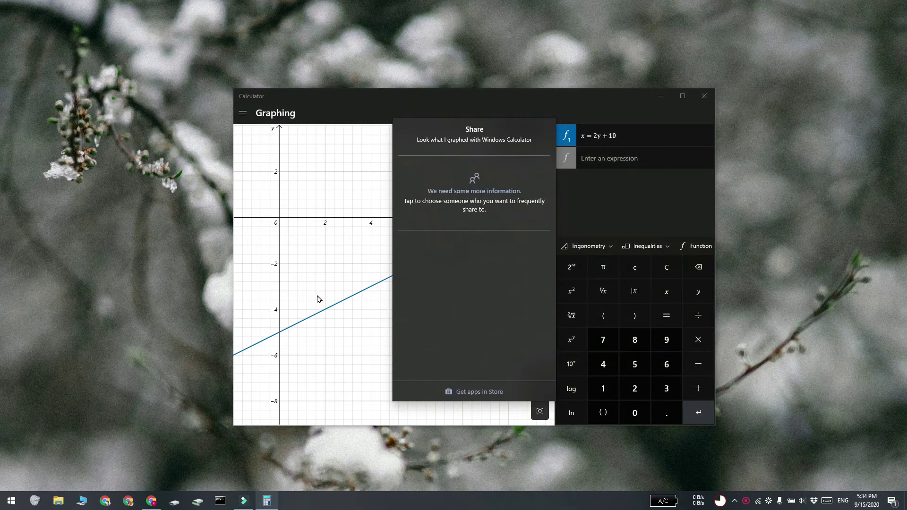
# - Dismiss the share pane and widen the Calculator window
pyautogui.click(452, 349)
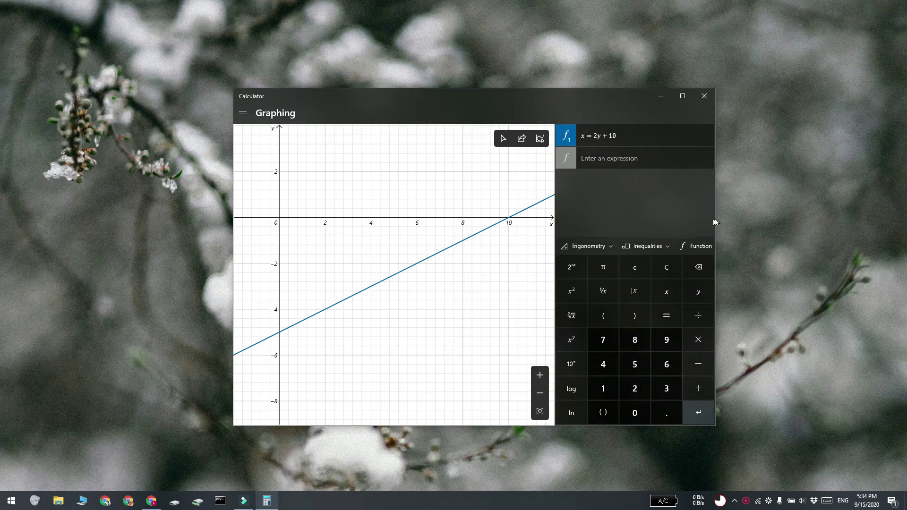
pyautogui.moveTo(715, 220); pyautogui.dragTo(750, 225)
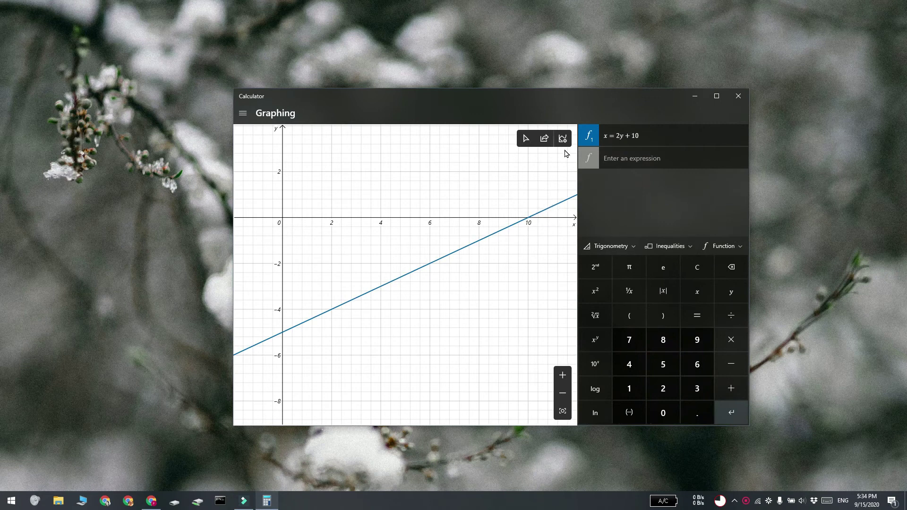
pyautogui.moveTo(638, 135)
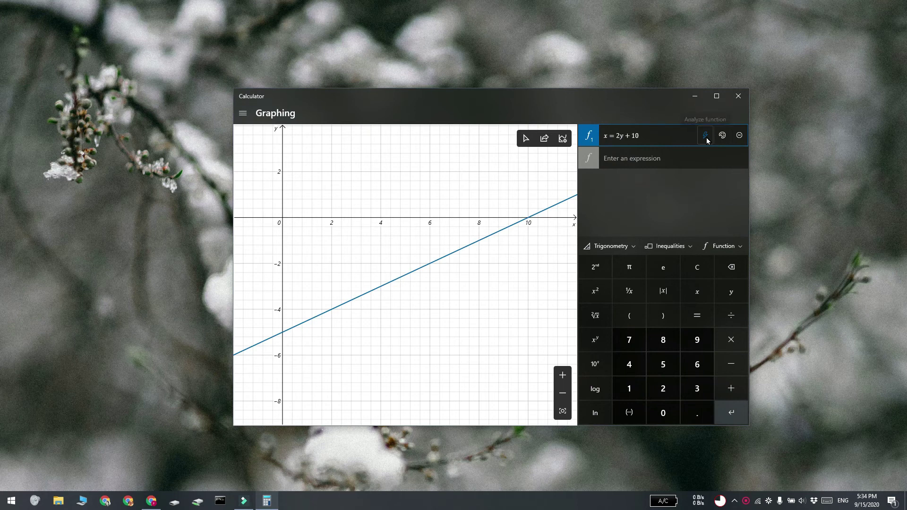
pyautogui.click(705, 135)
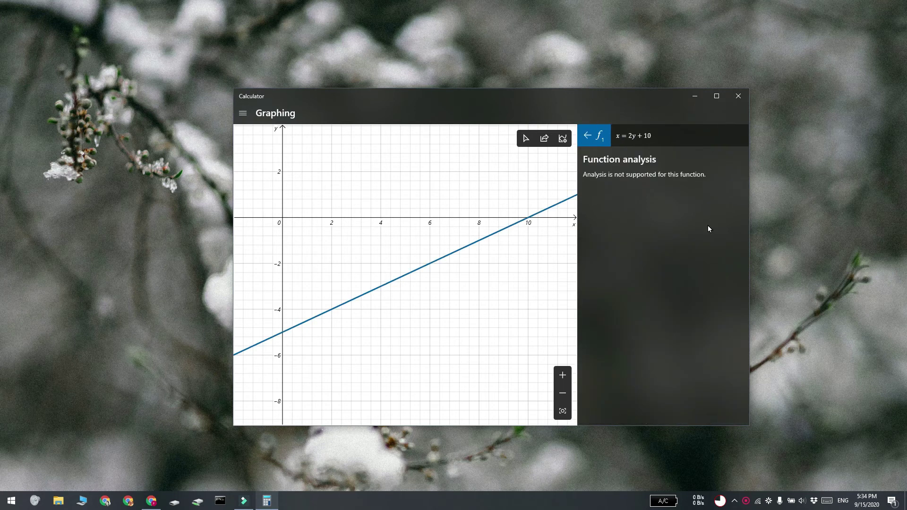